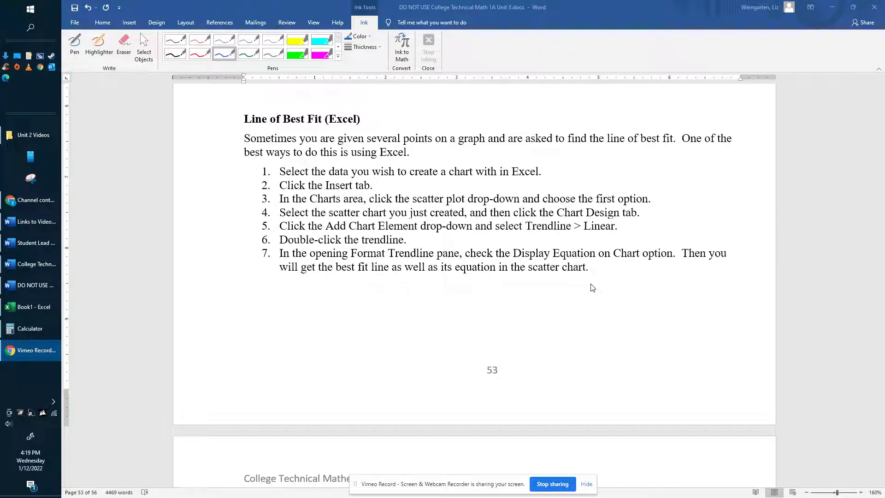
# Step: Examine the Line of Best Fit (Excel) instructions and the Problem 53 task with its X and Y data table
pyautogui.click(551, 317)
pyautogui.scroll(-5, 554, 320)
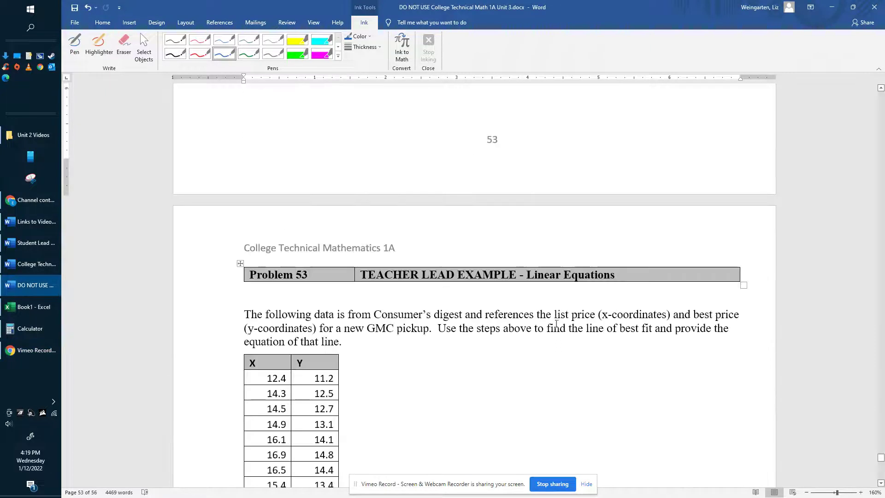
pyautogui.scroll(-4, 557, 324)
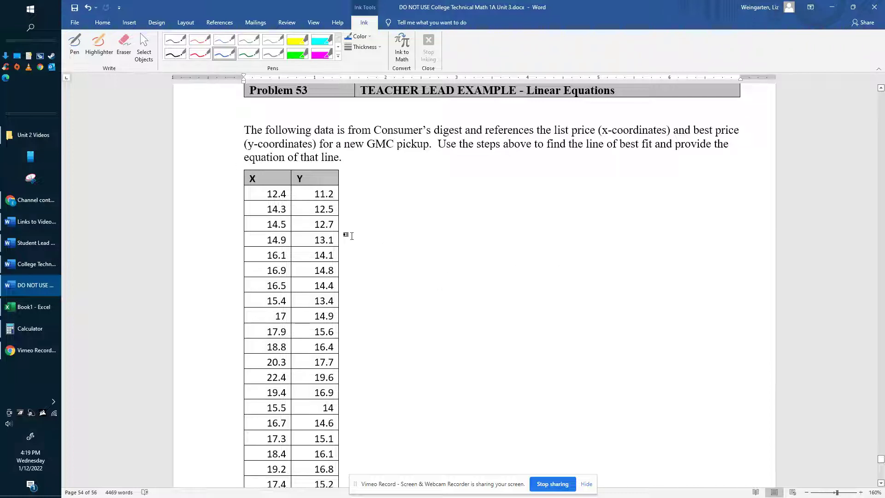
pyautogui.scroll(2, 383, 244)
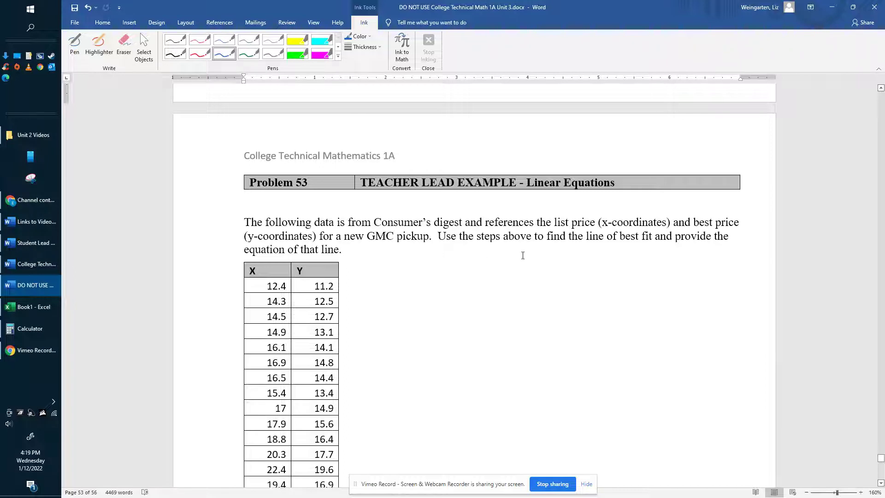
pyautogui.scroll(6, 518, 245)
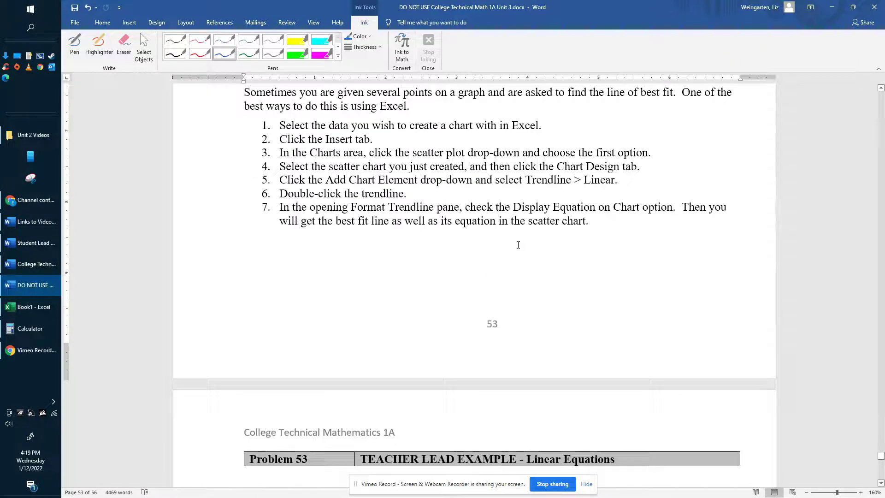
pyautogui.scroll(-4, 519, 247)
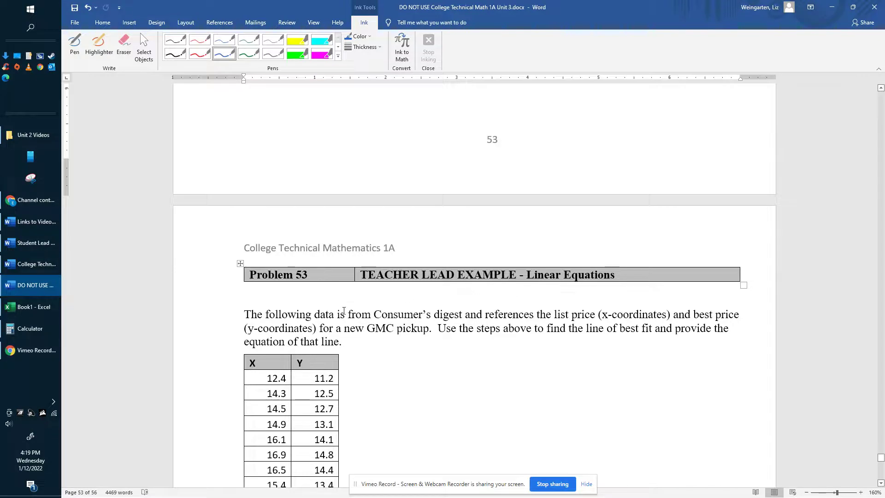
pyautogui.scroll(-3, 341, 300)
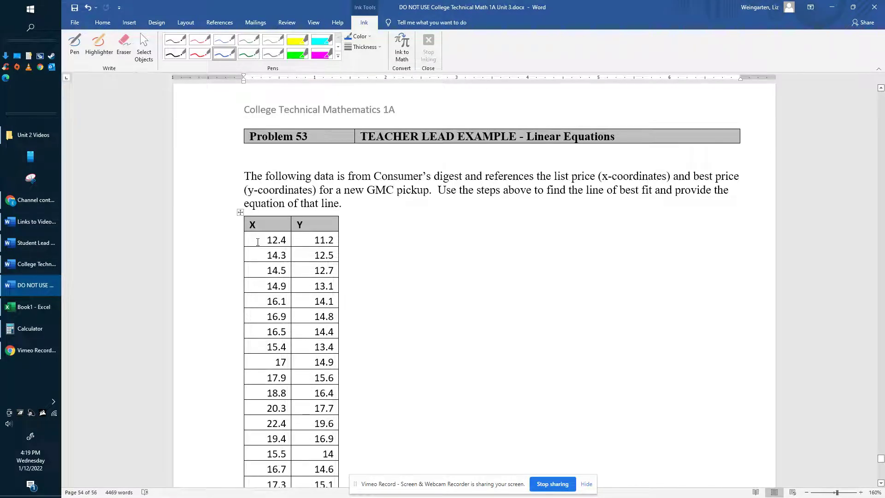
# Step: Copy the entire Problem 53 X and Y table, including its headers, and paste it into the blank Excel workbook at cell A1
pyautogui.moveTo(258, 240); pyautogui.dragTo(319, 132)
pyautogui.scroll(-3, 302, 340)
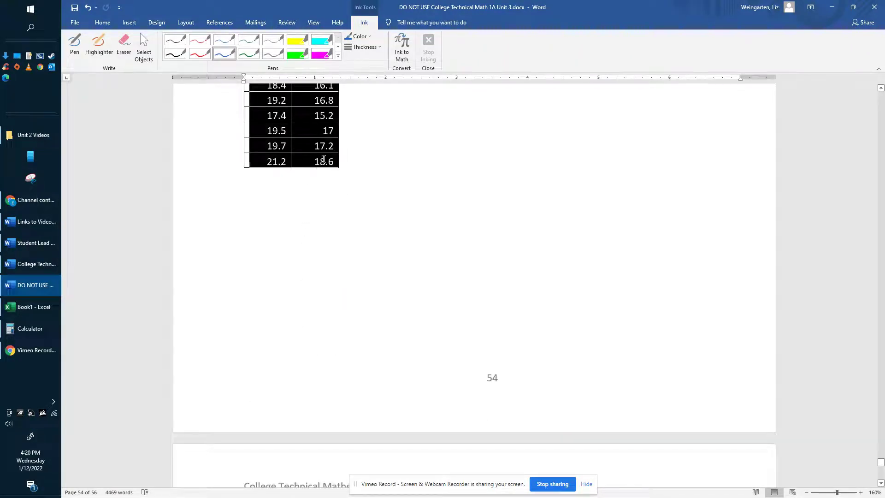
pyautogui.scroll(-15, 417, 263)
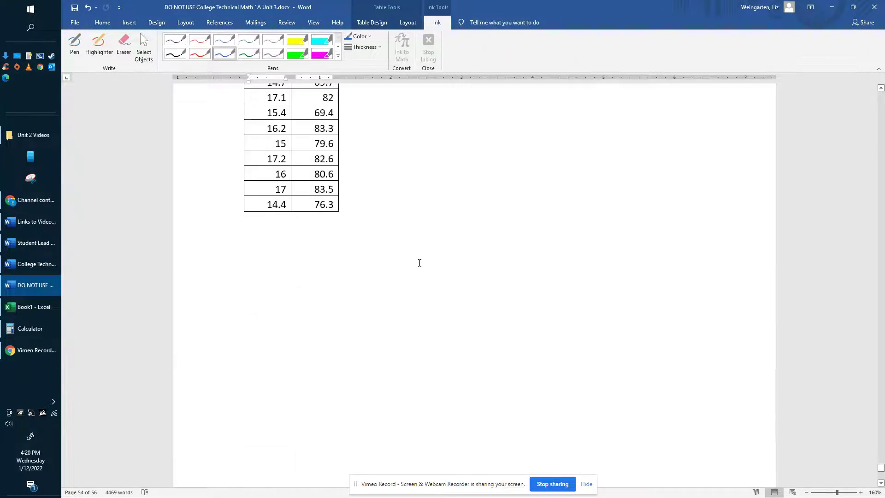
pyautogui.scroll(-8, 419, 264)
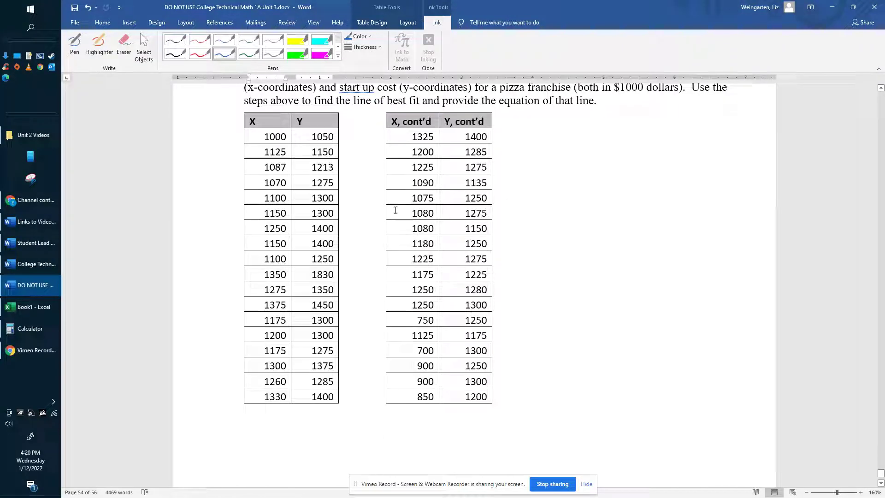
pyautogui.scroll(20, 353, 233)
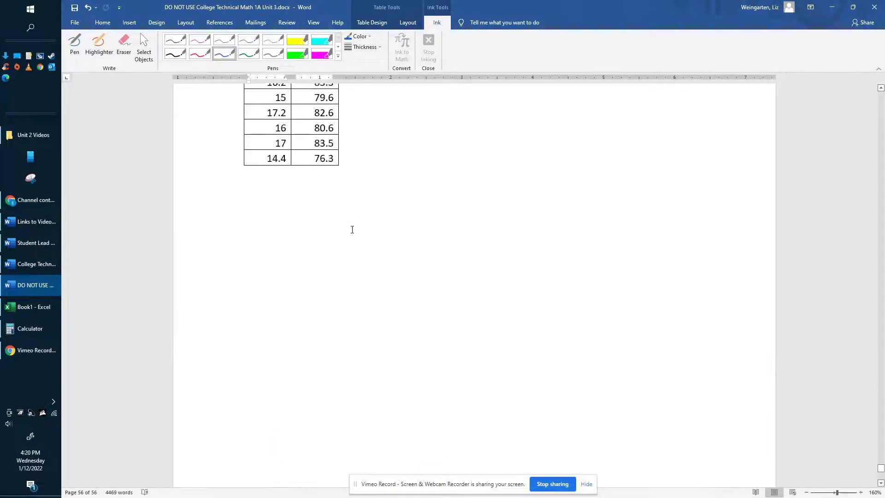
pyautogui.scroll(15, 353, 234)
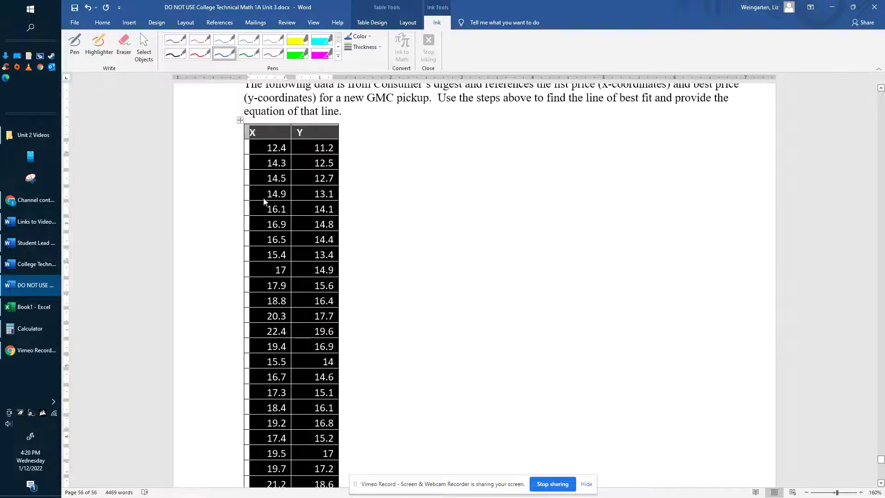
pyautogui.click(32, 307)
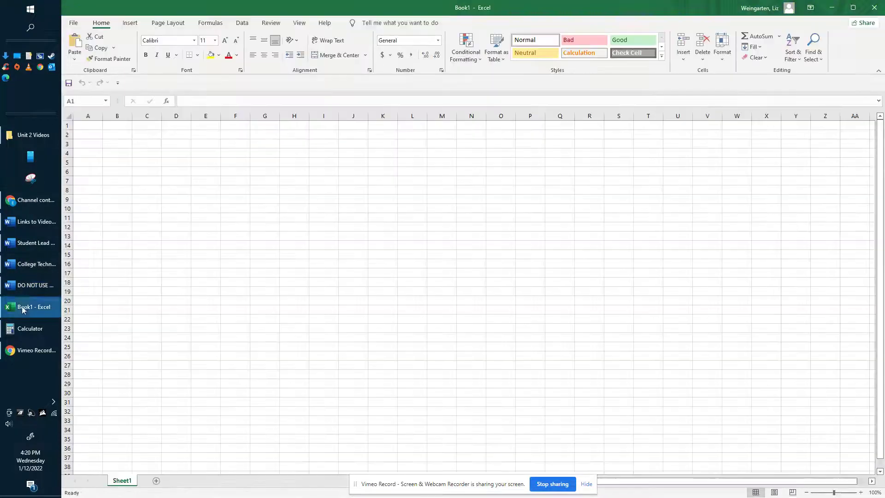
pyautogui.click(89, 127)
pyautogui.write('X\tY 12.4\t11.2 14.3\t12.5 14.5\t12.7 14.9\t13.1 16.1\t14.1 16.9\t14.8 16.5\t14.4 15.4\t13.4 17\t14.9 17.9\t15.6 18.8\t16.4 20.3\t17.7 22.4\t19.6 19.4\t16.9 15.5\t14 16.7\t14.6 17.3\t15.1 18.4\t16.1 19.2\t16.8 17.4\t15.2 19.5\t17 19.7\t17.2 21.2\t18.6')
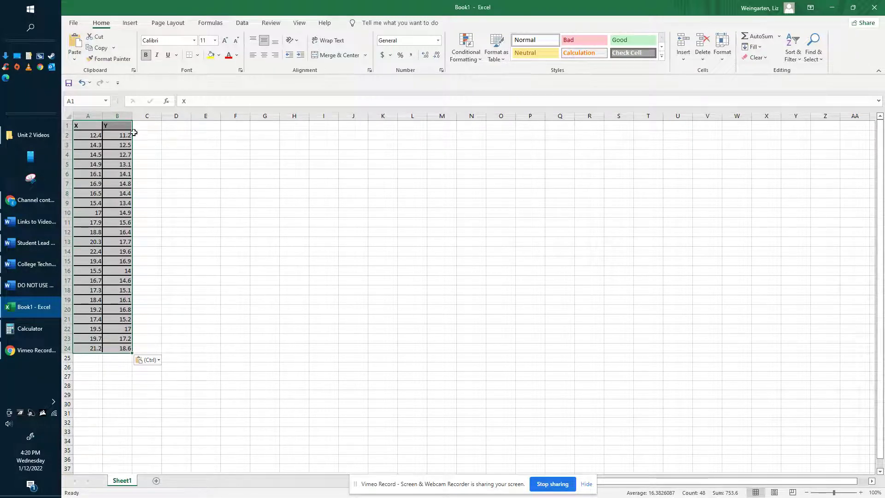
# Step: Consult the Line of Best Fit steps in the Word document and select the data range A1:B24 in Excel
pyautogui.moveTo(87, 358); pyautogui.dragTo(111, 460)
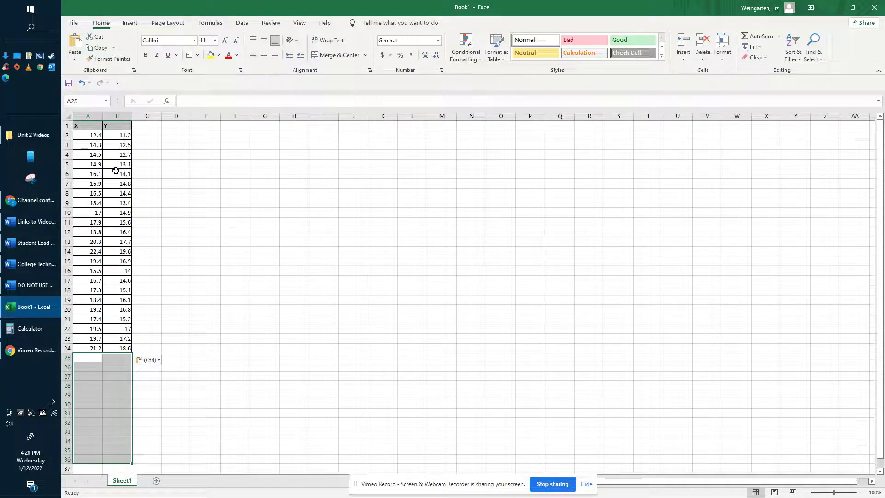
pyautogui.click(82, 125)
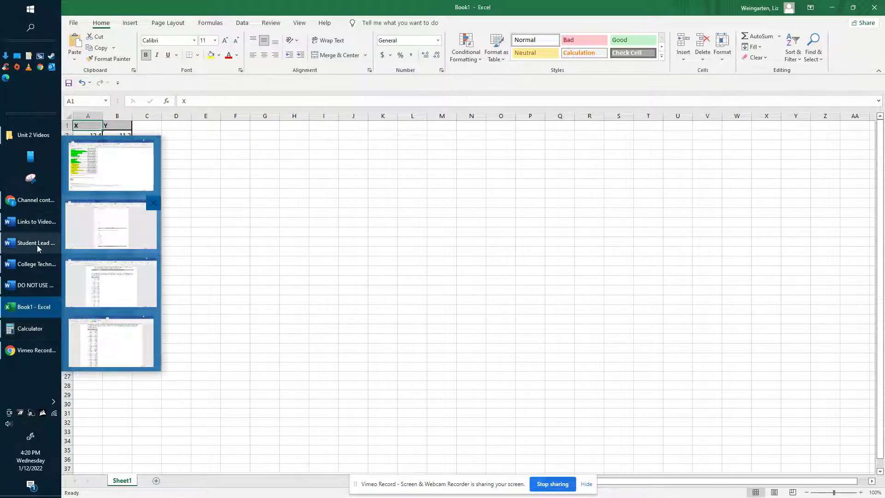
pyautogui.click(35, 285)
pyautogui.scroll(10, 310, 261)
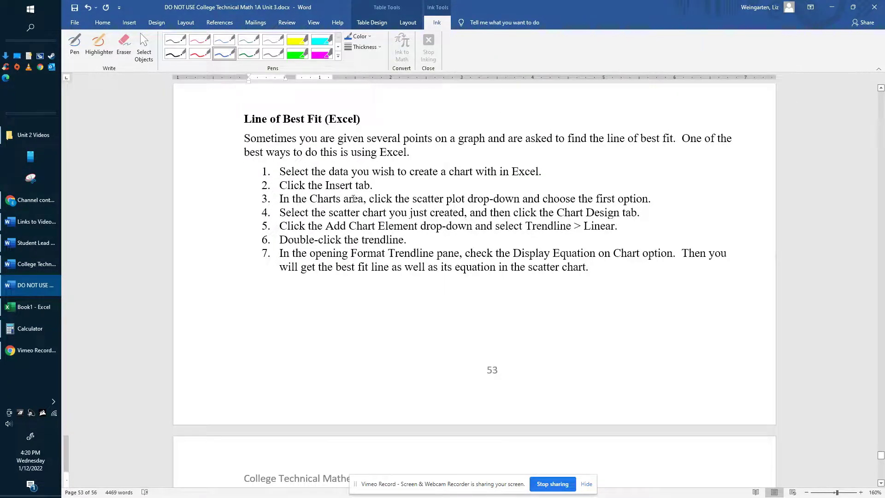
pyautogui.hotkey('alt', 'Tab')
pyautogui.moveTo(80, 129); pyautogui.dragTo(114, 346)
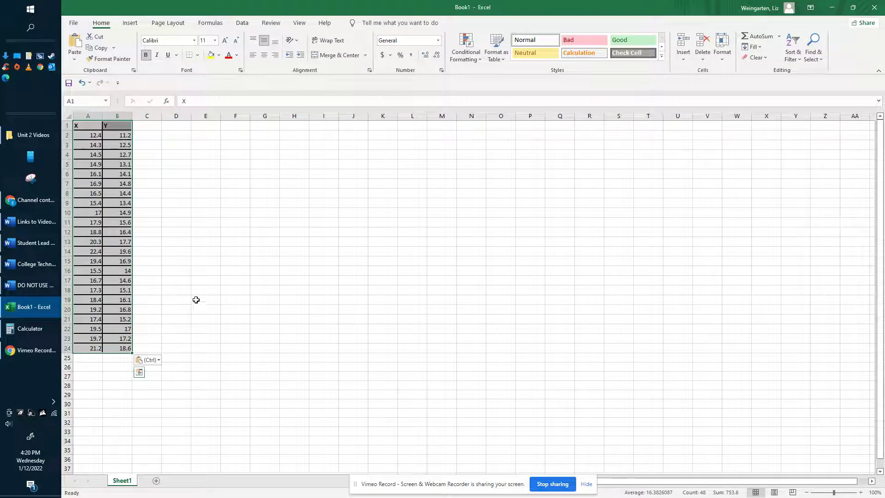
pyautogui.click(82, 125)
pyautogui.moveTo(82, 126); pyautogui.dragTo(121, 347)
pyautogui.hotkey('alt', 'Tab')
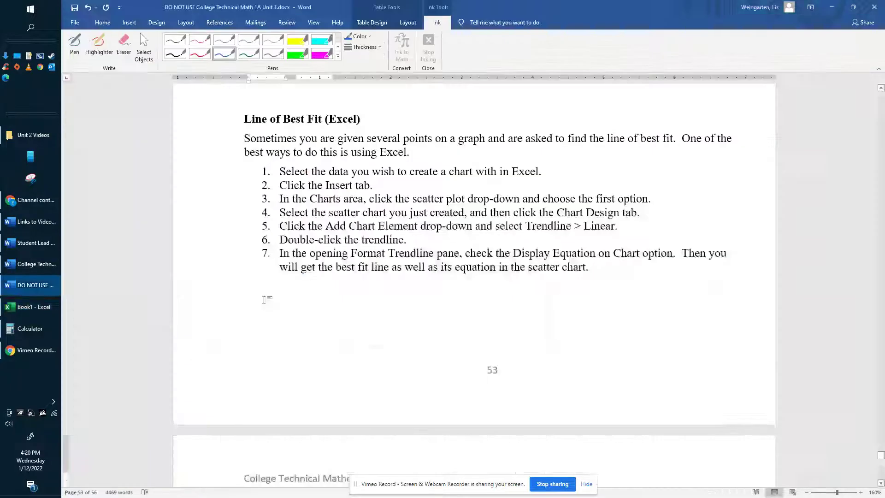
pyautogui.hotkey('alt', 'Tab')
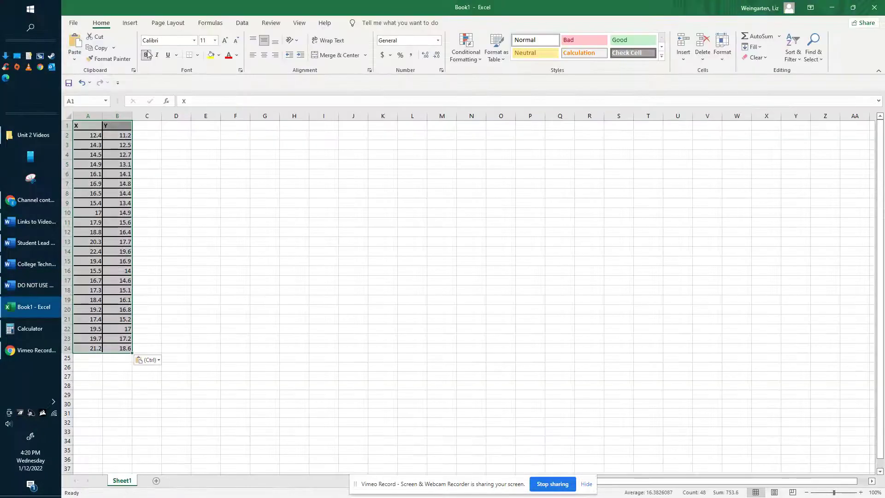
# Step: Insert a scatter chart of the selected X and Y data using the first Scatter option, as the Word instructions direct
pyautogui.click(130, 24)
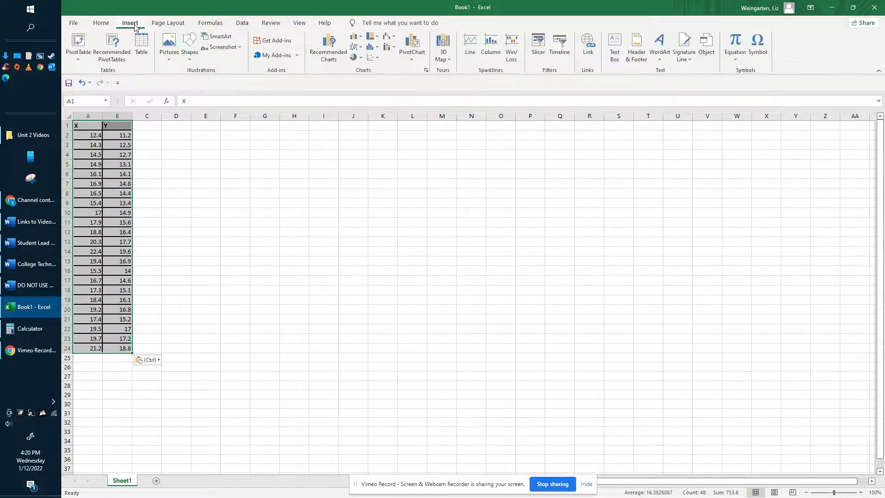
pyautogui.hotkey('alt', 'Tab')
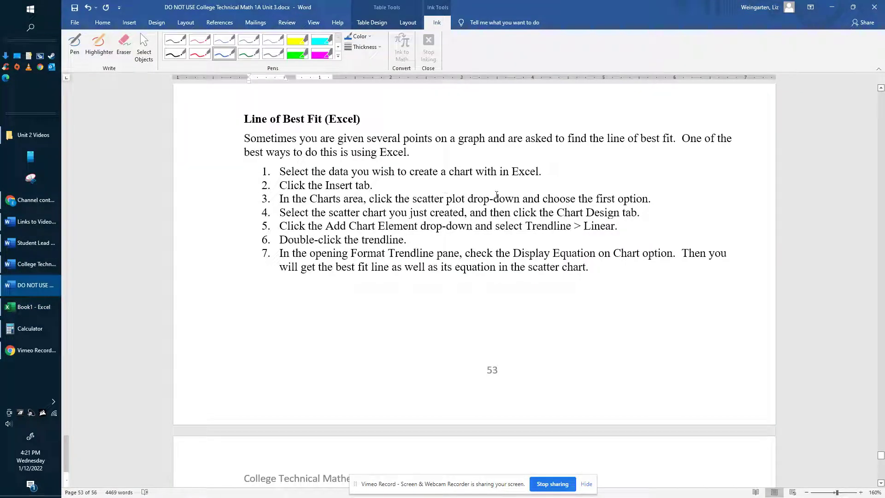
pyautogui.hotkey('alt', 'Tab')
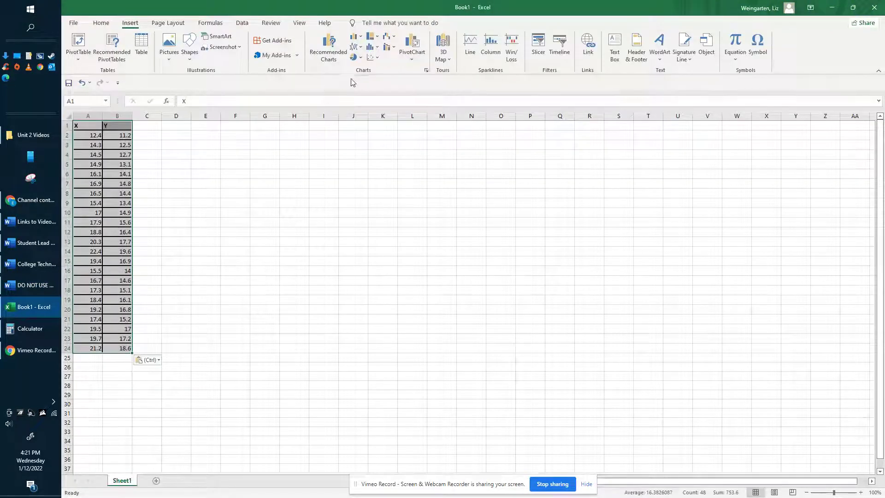
pyautogui.click(380, 59)
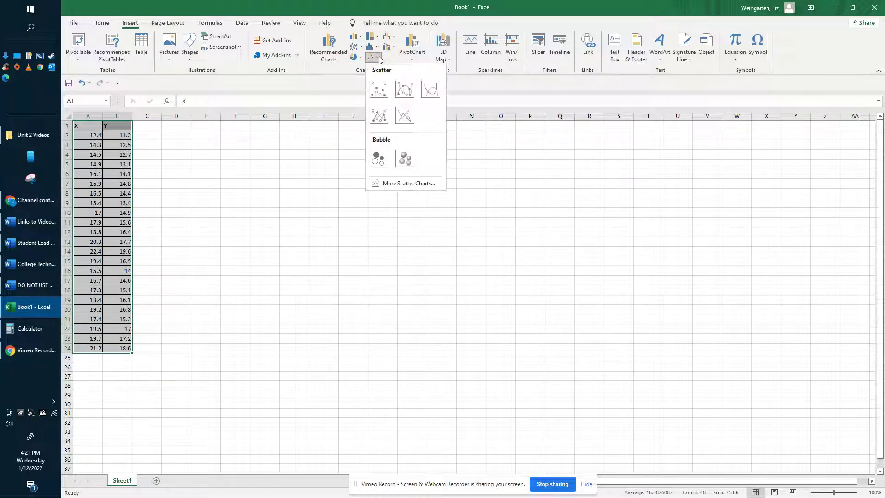
pyautogui.click(380, 89)
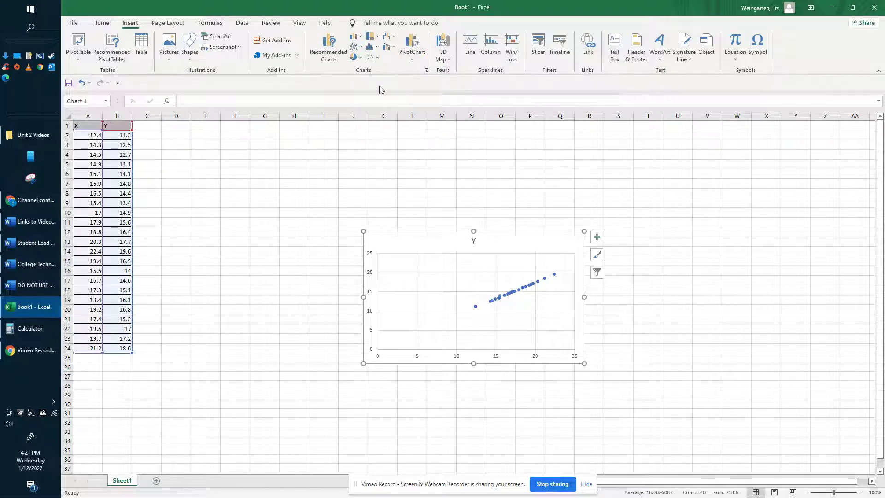
# Step: Following the Word instructions, select the scatter chart's data series in Excel and add a Linear trendline
pyautogui.hotkey('alt', 'Tab')
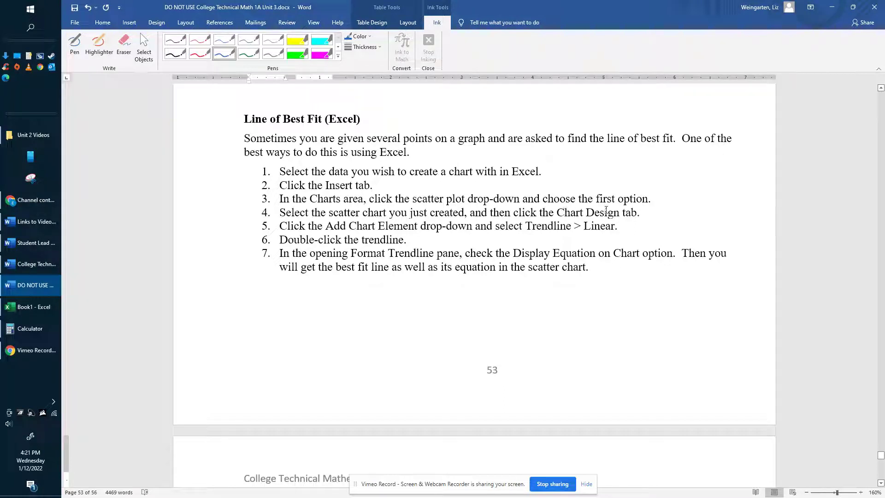
pyautogui.hotkey('alt', 'Tab')
pyautogui.click(508, 295)
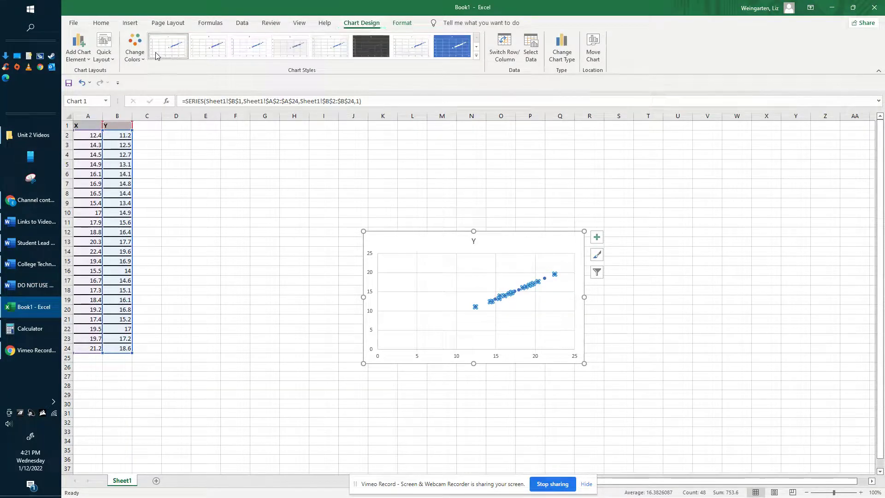
pyautogui.hotkey('alt', 'Tab')
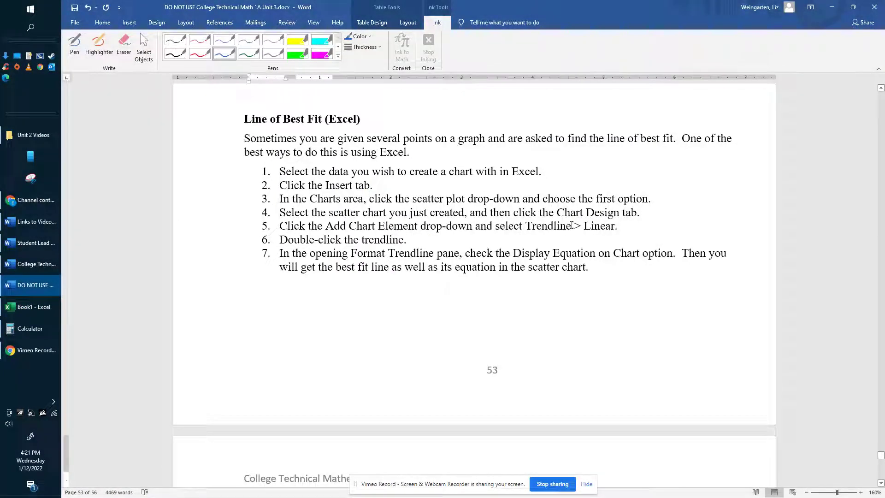
pyautogui.hotkey('alt', 'Tab')
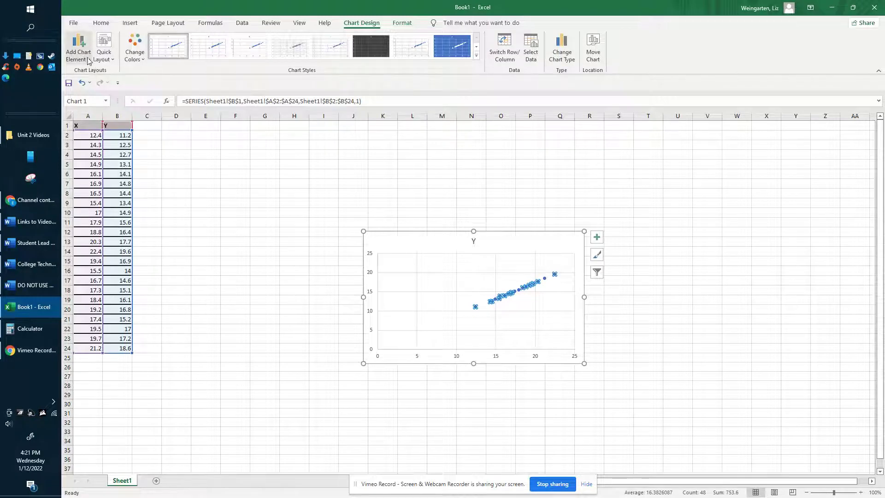
pyautogui.click(87, 60)
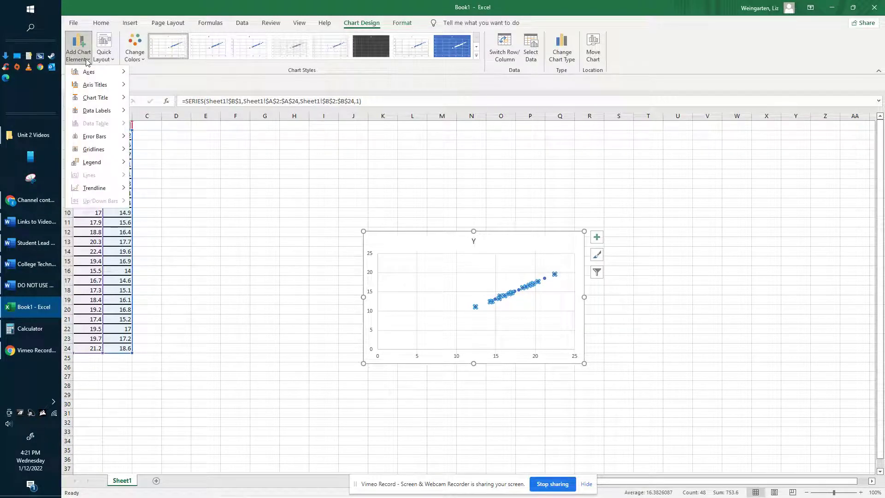
pyautogui.moveTo(92, 190)
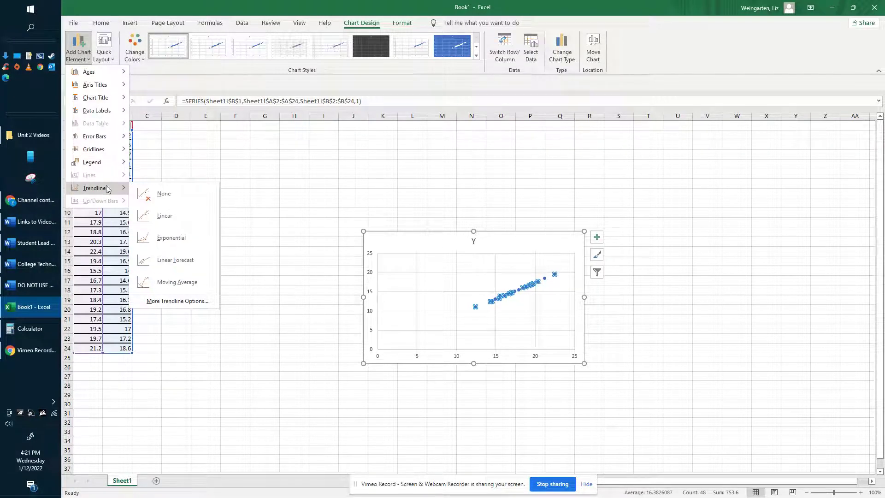
pyautogui.click(155, 220)
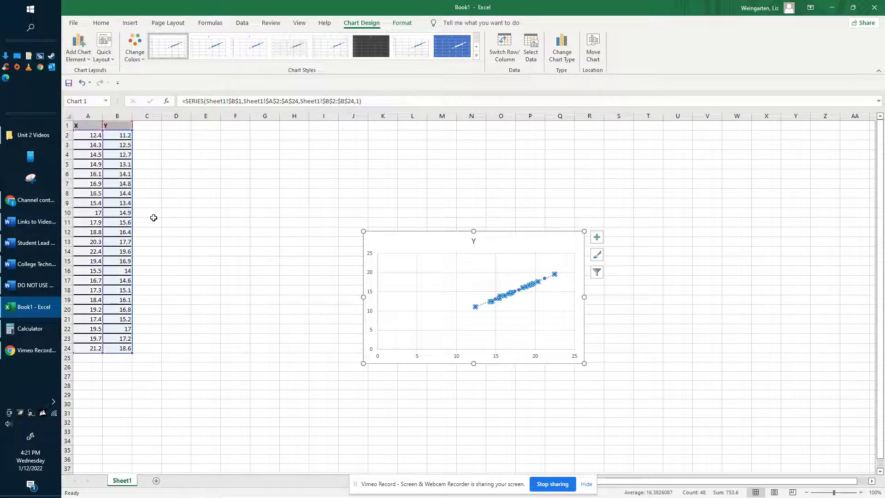
# Step: Following the Word instructions, open the linear trendline's formatting options in Excel and display its equation on the chart
pyautogui.hotkey('alt', 'Tab')
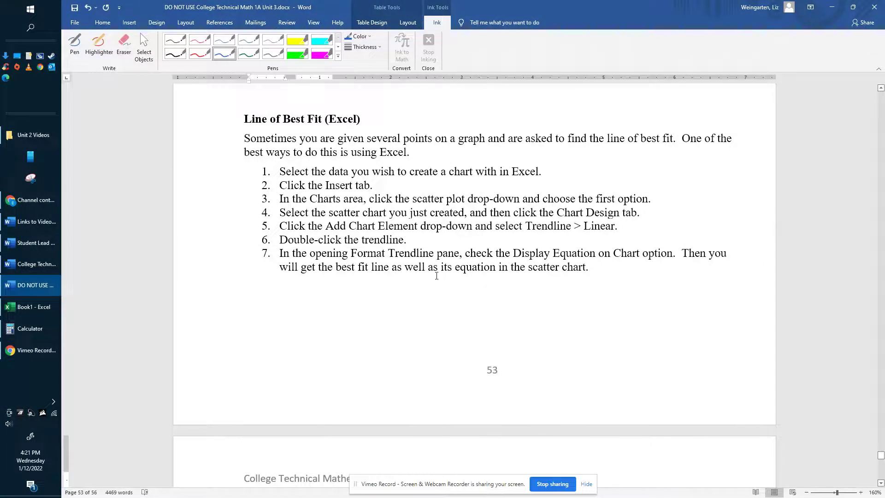
pyautogui.hotkey('alt', 'Tab')
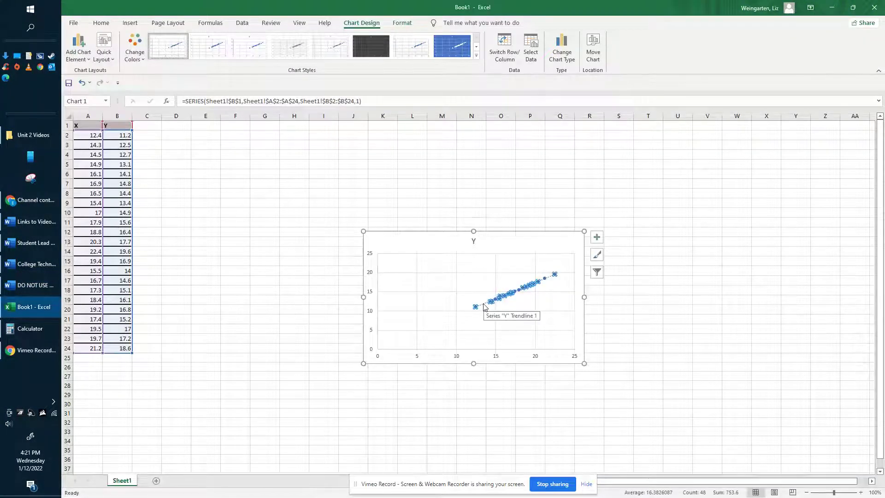
pyautogui.doubleClick(485, 306)
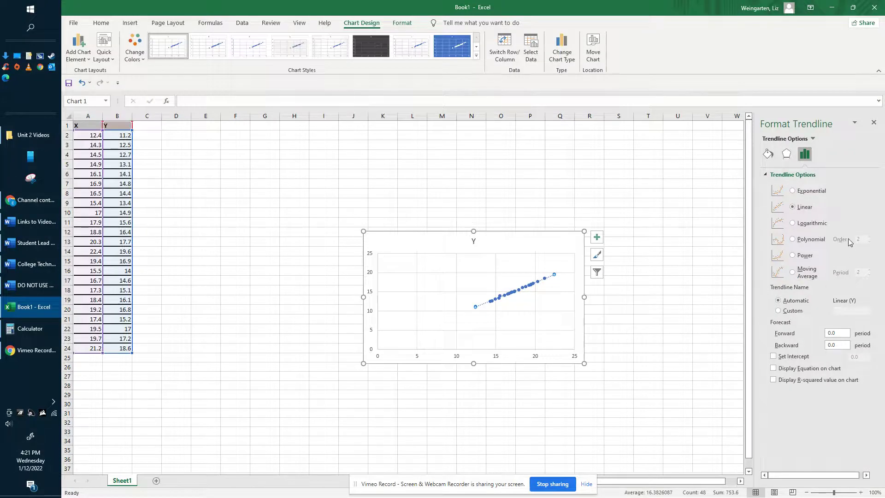
pyautogui.hotkey('alt', 'Tab')
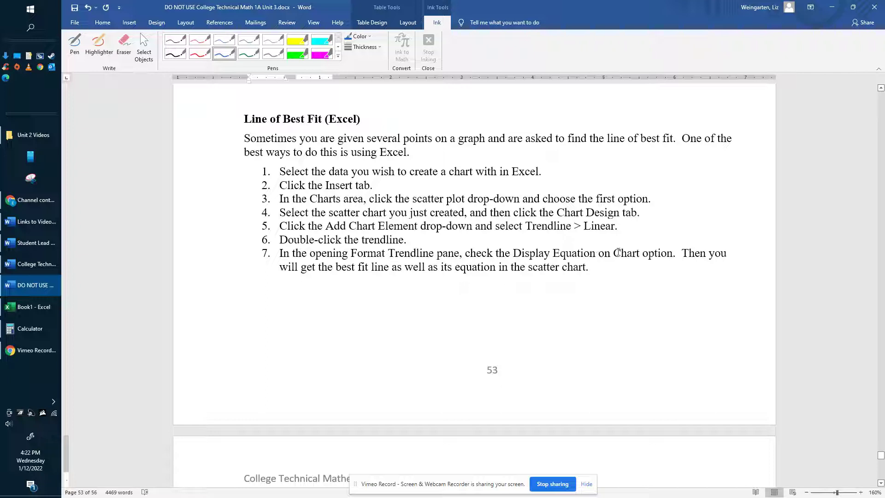
pyautogui.hotkey('alt', 'Tab')
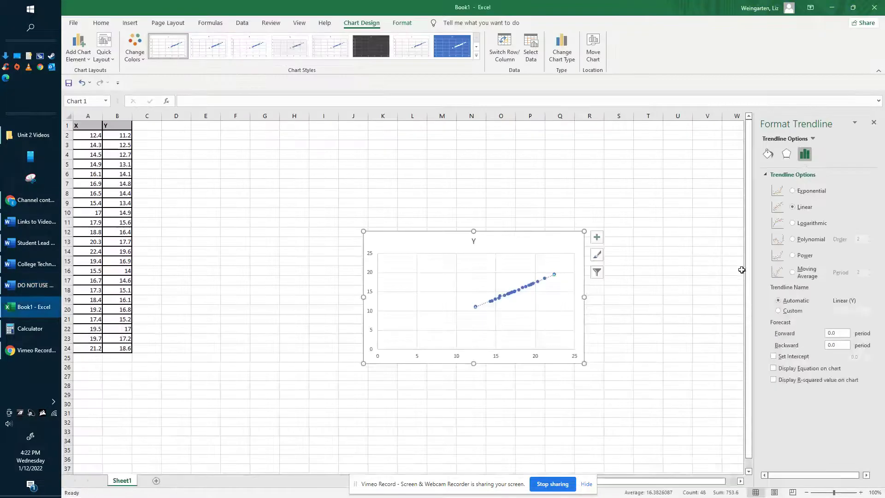
pyautogui.click(775, 369)
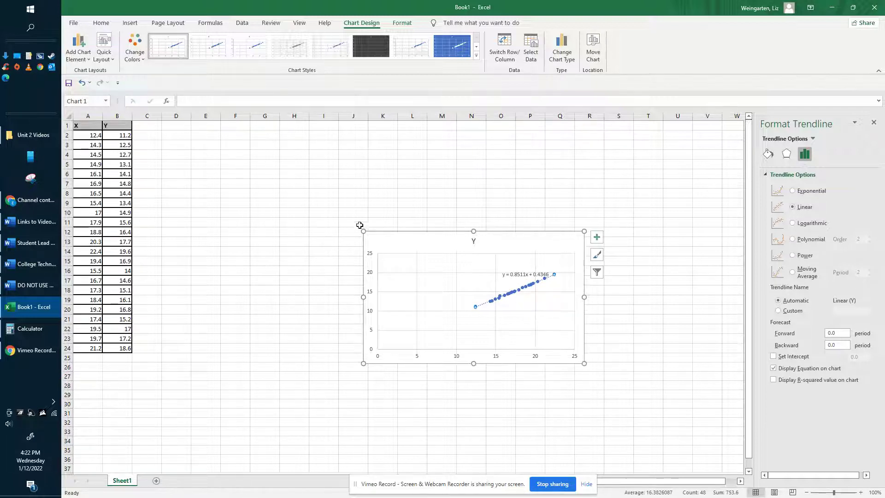
# Step: Enlarge the scatter chart beside the data so that it covers about cells F1 to V34
pyautogui.moveTo(364, 232); pyautogui.dragTo(294, 199)
pyautogui.click(293, 199)
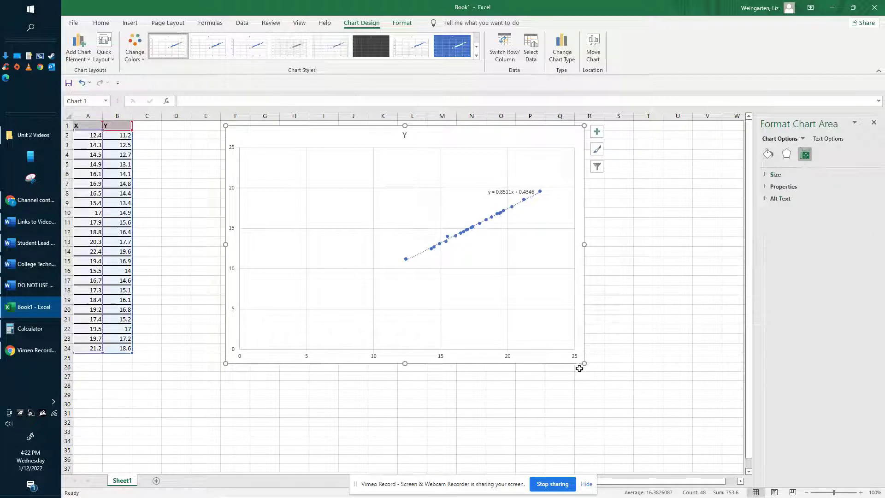
pyautogui.moveTo(586, 365); pyautogui.dragTo(715, 440)
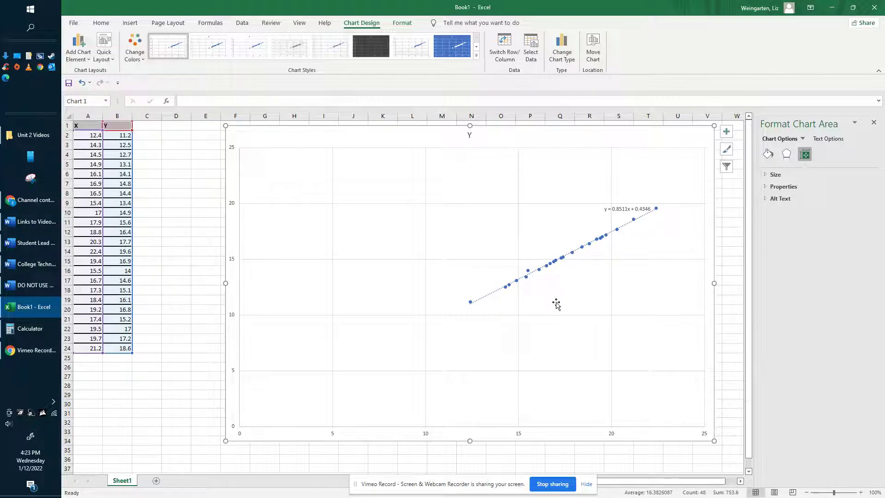
pyautogui.click(537, 307)
# Step: Switch to the Word document, reduce its zoom to 120%, and look through the remaining line of best fit problems up to Problem 56
pyautogui.hotkey('alt', 'Tab')
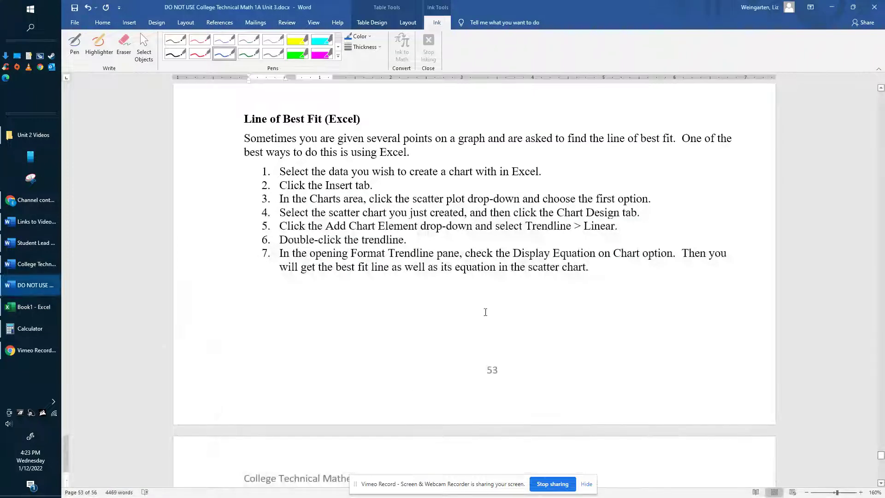
pyautogui.keyDown('ctrl'); pyautogui.scroll(-4, 488, 318); pyautogui.keyUp('ctrl')
pyautogui.scroll(-10, 486, 372)
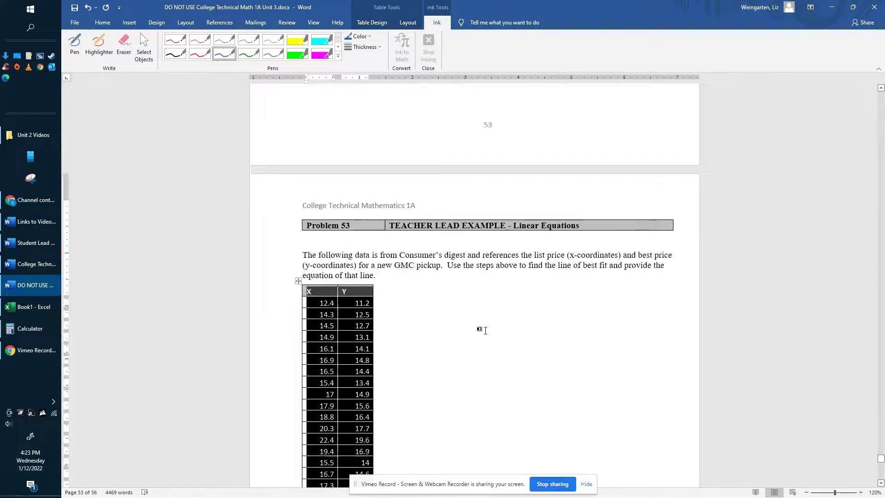
pyautogui.scroll(-20, 484, 337)
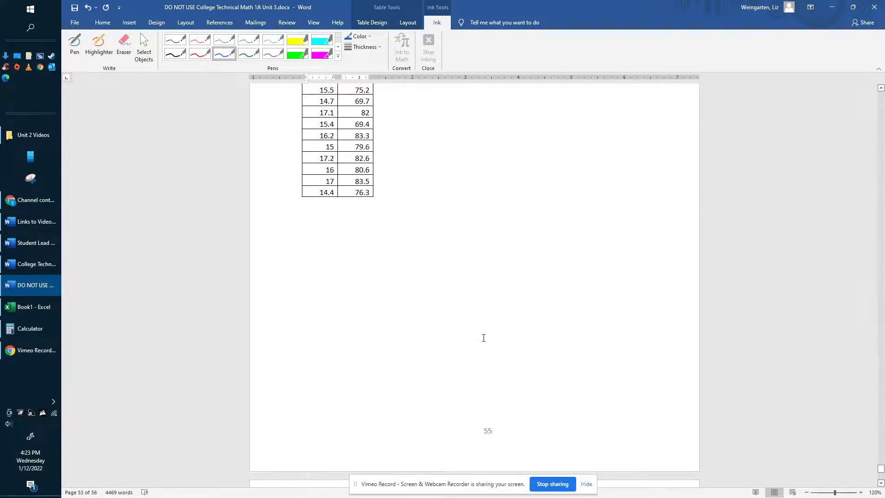
pyautogui.scroll(-7, 484, 342)
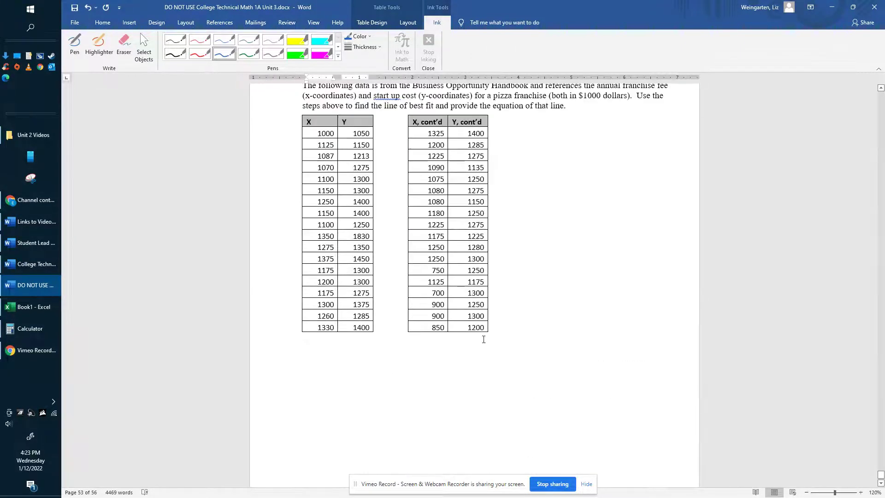
pyautogui.scroll(-2, 484, 339)
pyautogui.click(557, 309)
pyautogui.scroll(5, 557, 308)
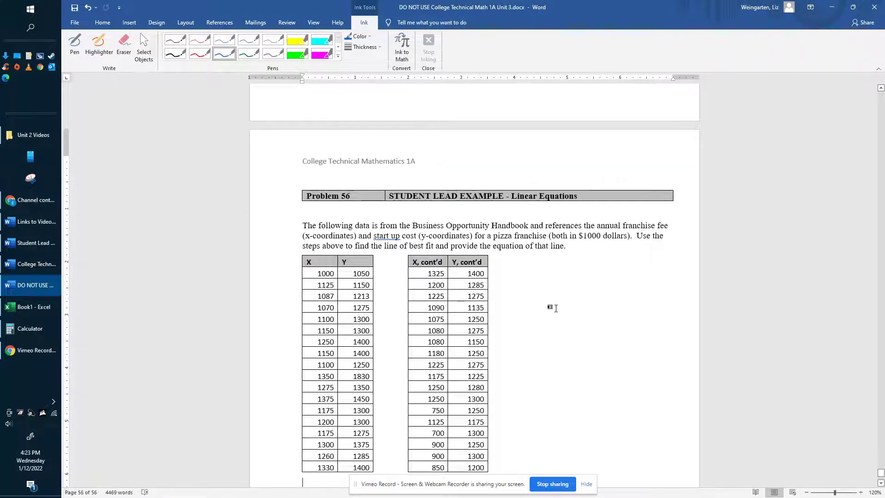
pyautogui.scroll(3, 557, 310)
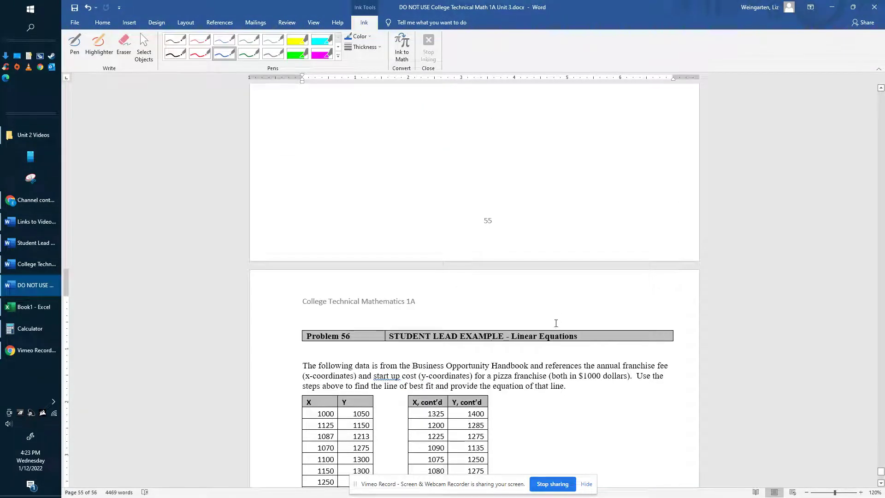